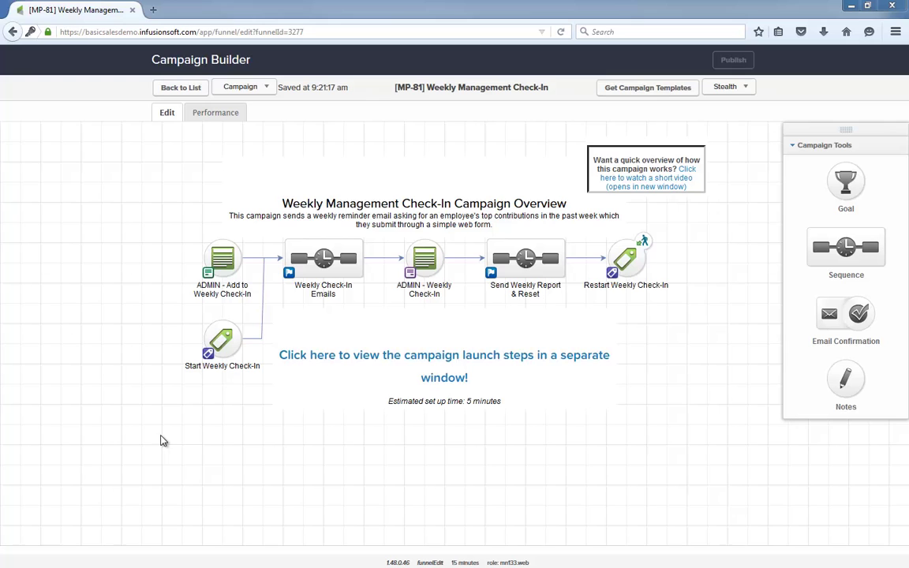
Review the design of the ADMIN - Add to Weekly Check-In internal form and return to the campaign.
{"action": "double_click", "coordinate": [224, 267]}
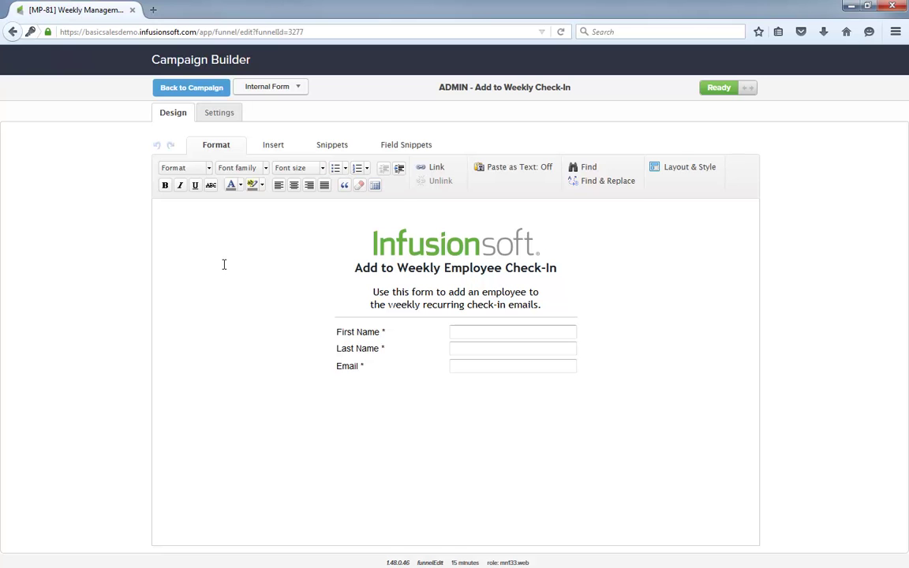
{"action": "left_click", "coordinate": [172, 88]}
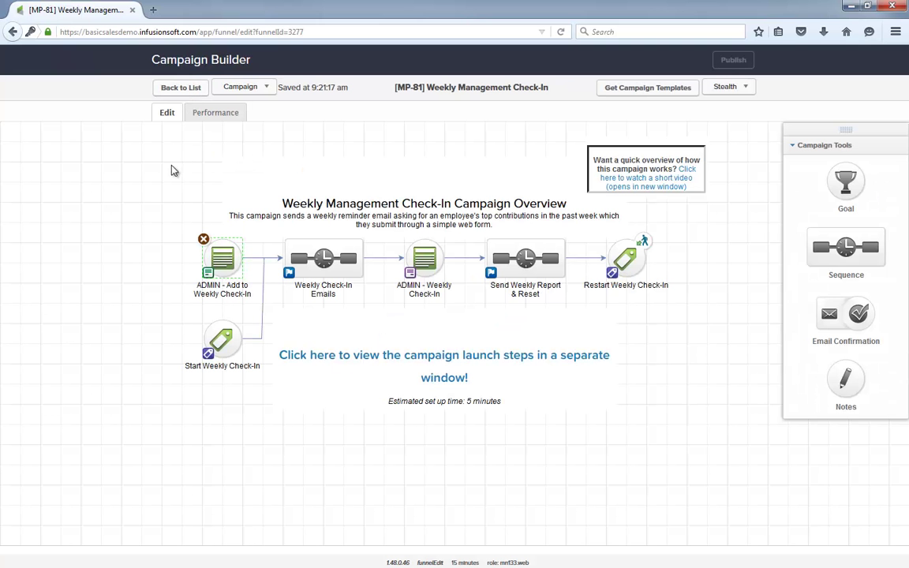
In the Weekly Check-In Emails sequence, review the Weekly Check-In #1 email and the link options of its CLICK HERE image.
{"action": "double_click", "coordinate": [324, 260]}
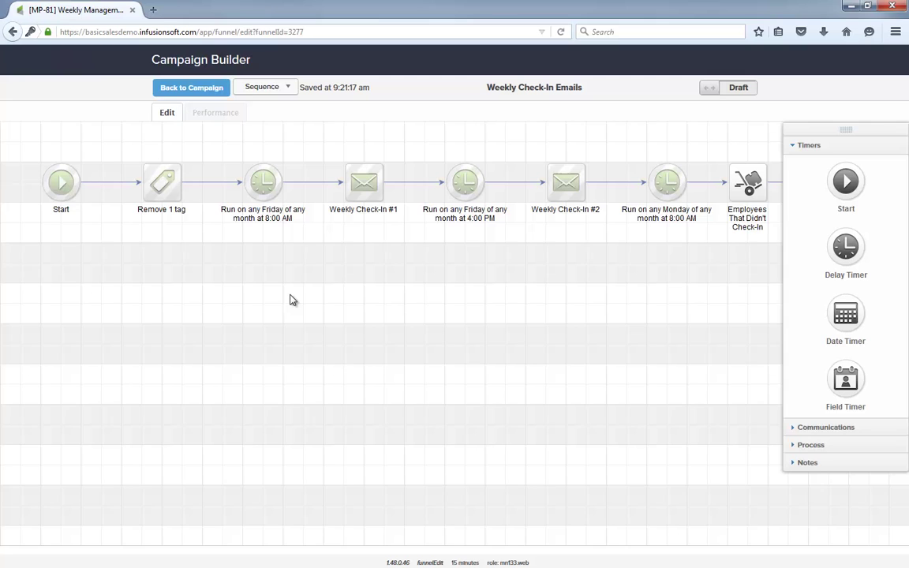
{"action": "double_click", "coordinate": [365, 185]}
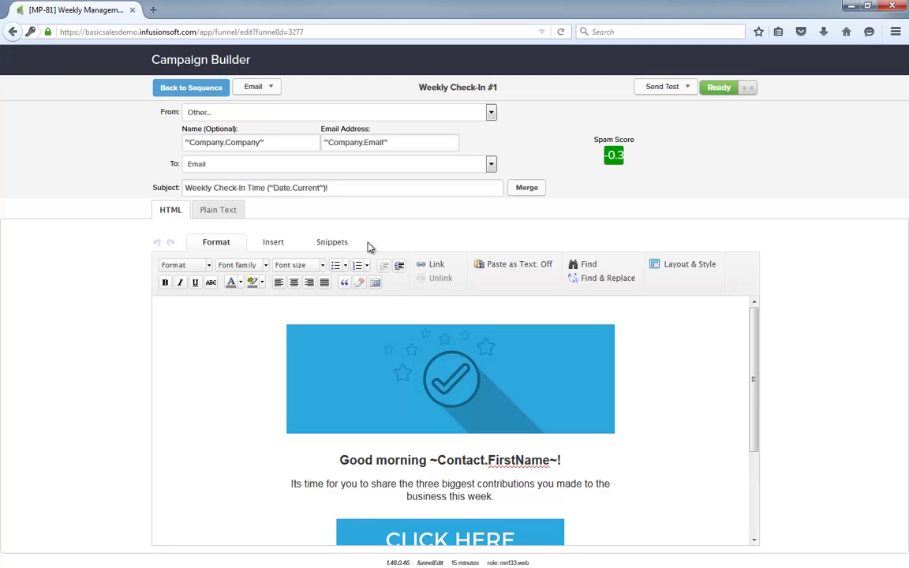
{"action": "scroll", "coordinate": [300, 324], "scroll_direction": "down", "scroll_amount": 3}
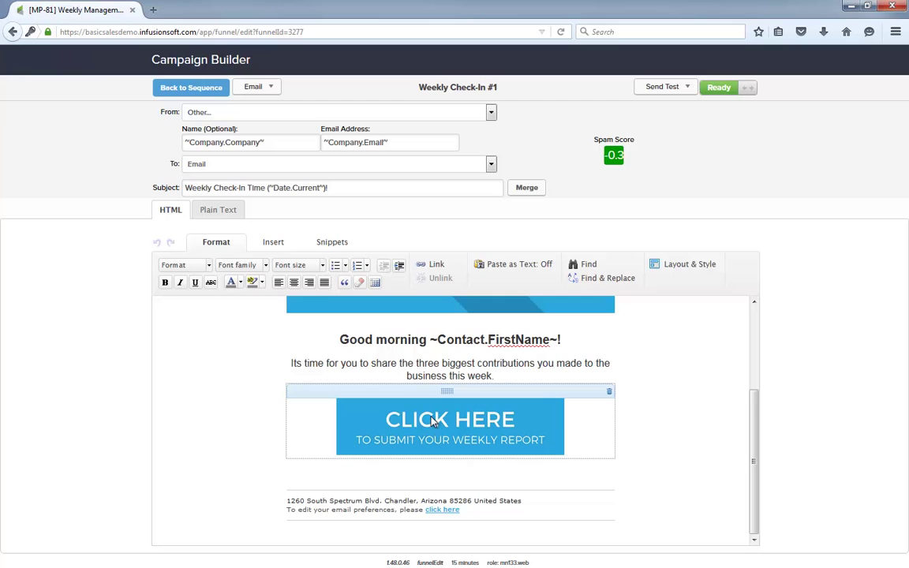
{"action": "left_click", "coordinate": [398, 426]}
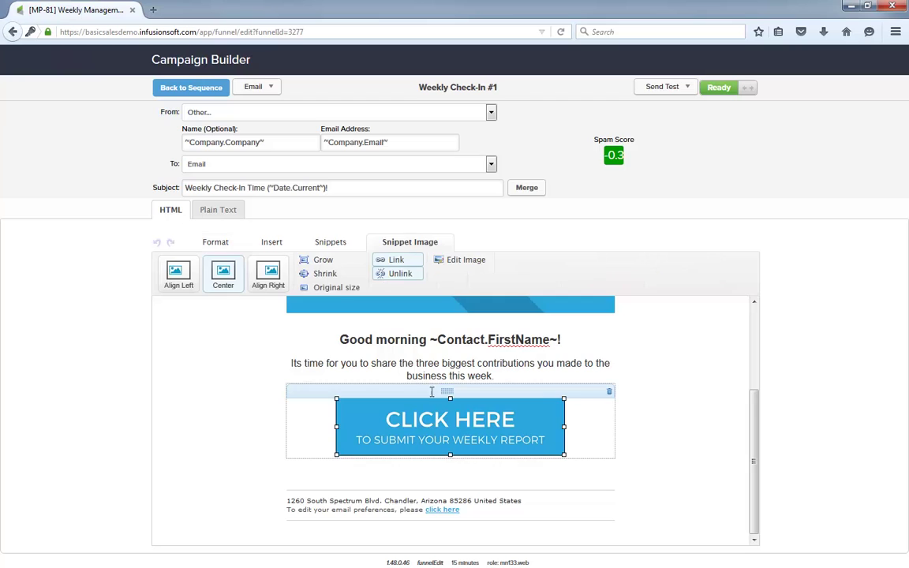
{"action": "left_click", "coordinate": [396, 262]}
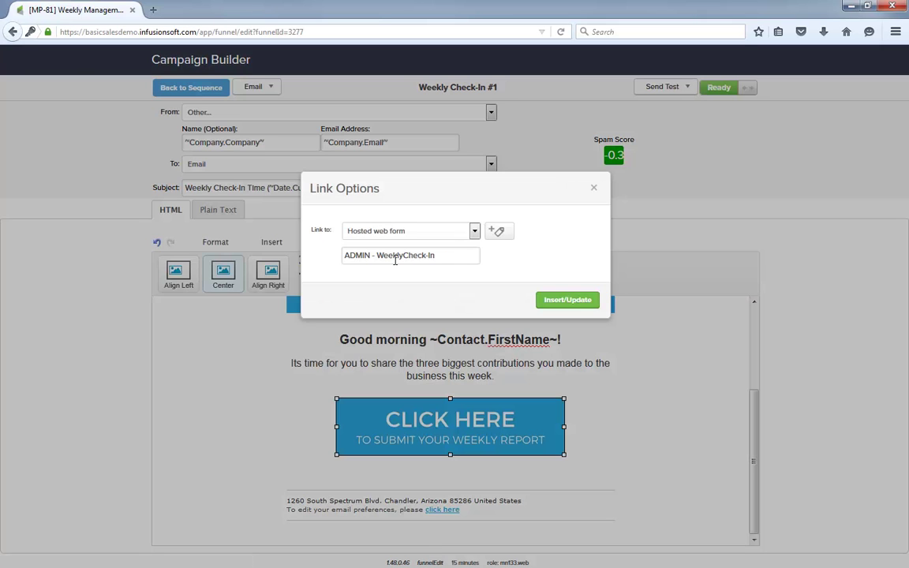
{"action": "left_click", "coordinate": [593, 188]}
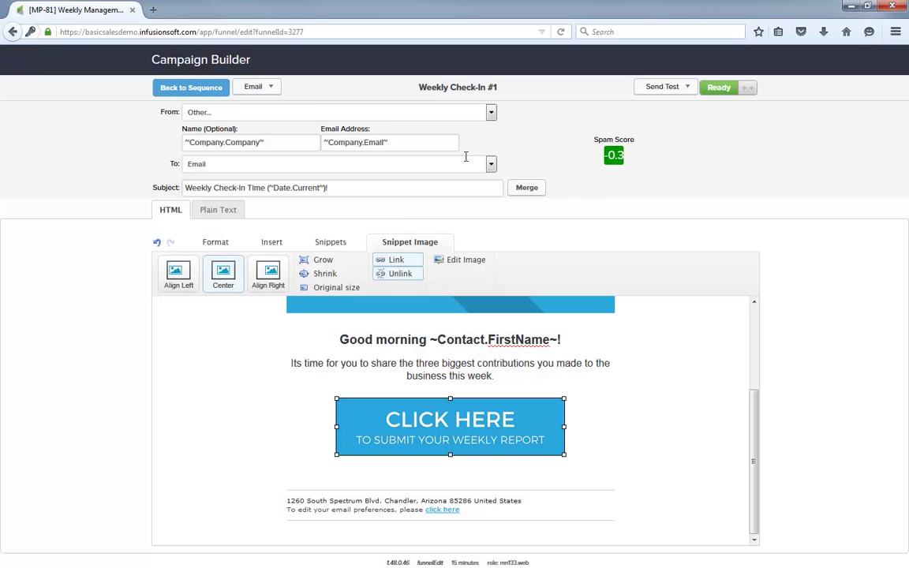
{"action": "left_click", "coordinate": [209, 93]}
Examine the rest of the Weekly Check-In Emails sequence, from Weekly Check-In #2 through the final tag step, and return to the campaign.
{"action": "left_click", "coordinate": [392, 255]}
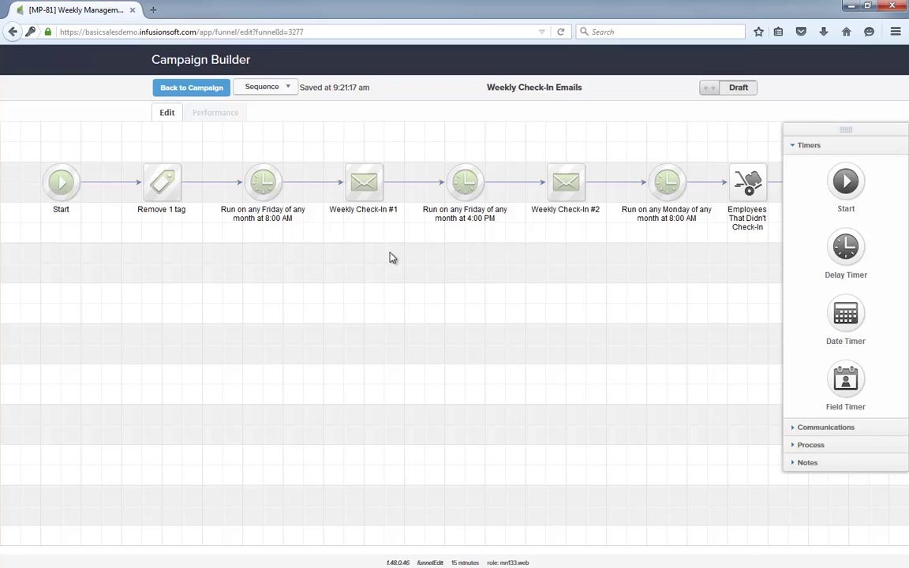
{"action": "left_click", "coordinate": [566, 183]}
{"action": "left_click", "coordinate": [738, 191]}
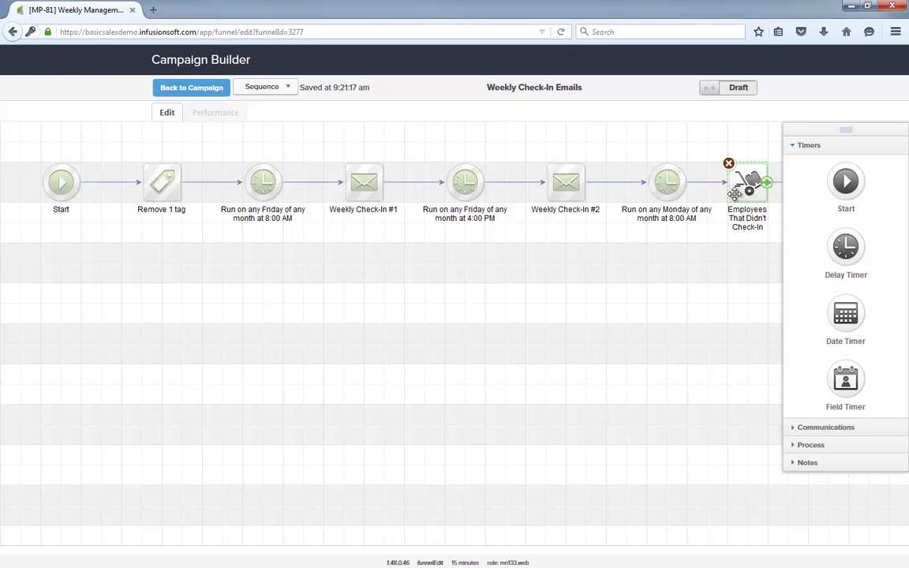
{"action": "left_click_drag", "start_coordinate": [722, 236], "coordinate": [504, 245]}
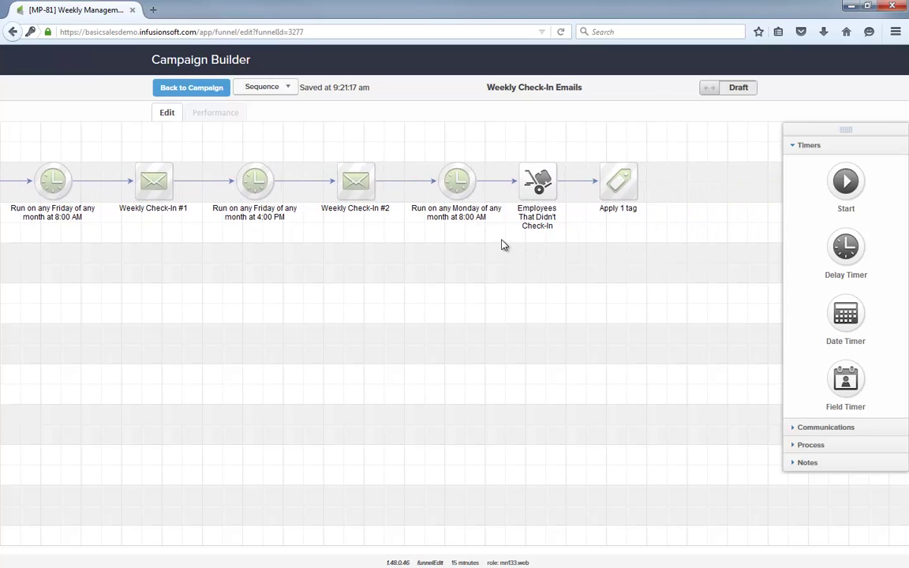
{"action": "mouse_move", "coordinate": [622, 192]}
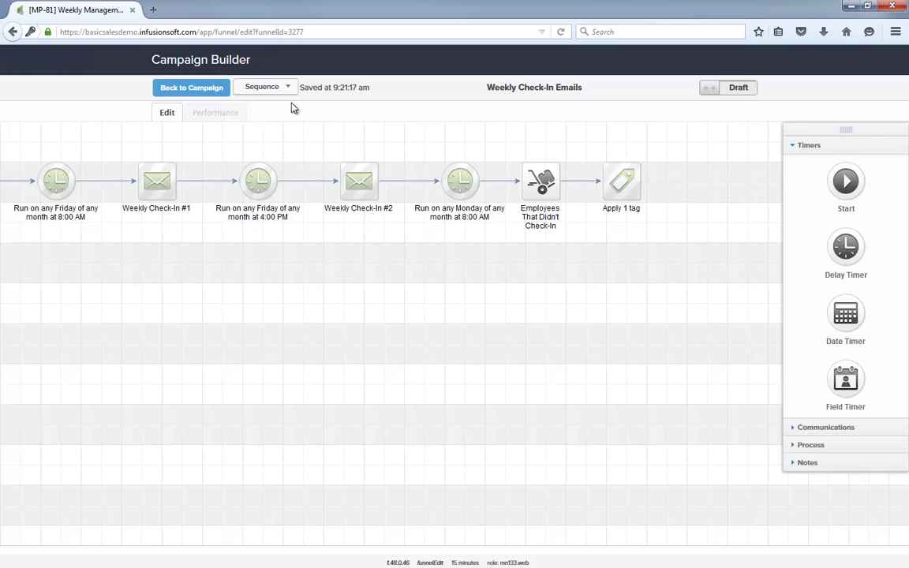
{"action": "left_click", "coordinate": [223, 92]}
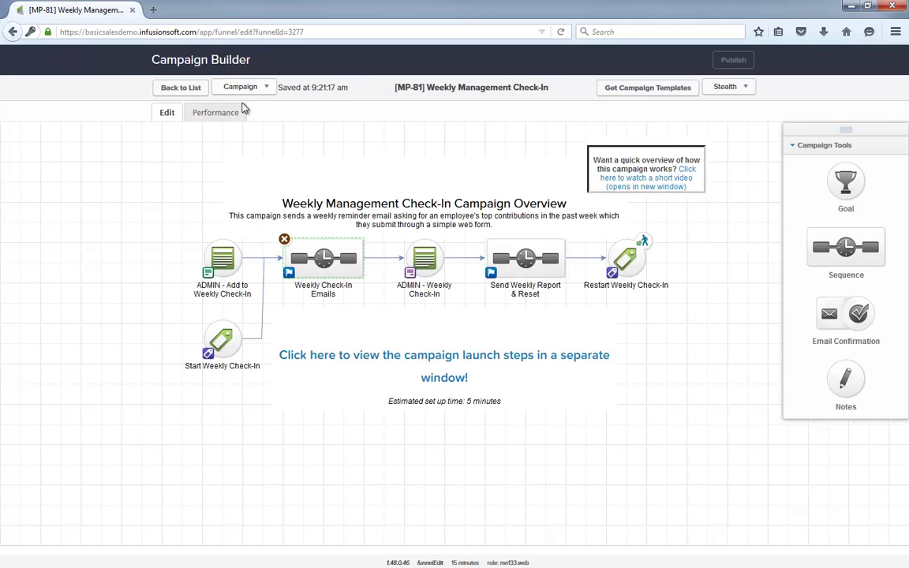
Review the ADMIN - Weekly Check-In web form down to its submit button and return to the campaign.
{"action": "double_click", "coordinate": [431, 253]}
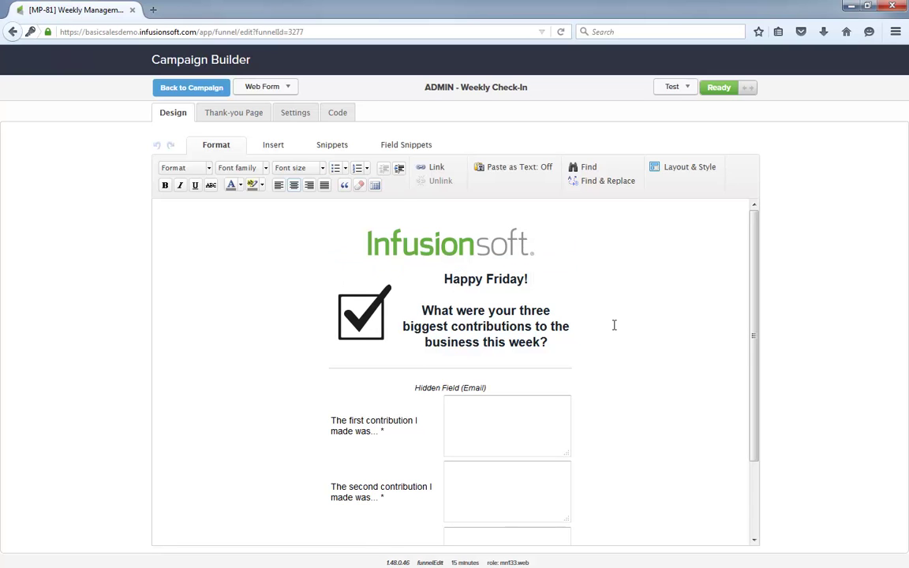
{"action": "scroll", "coordinate": [614, 325], "scroll_direction": "down", "scroll_amount": 2}
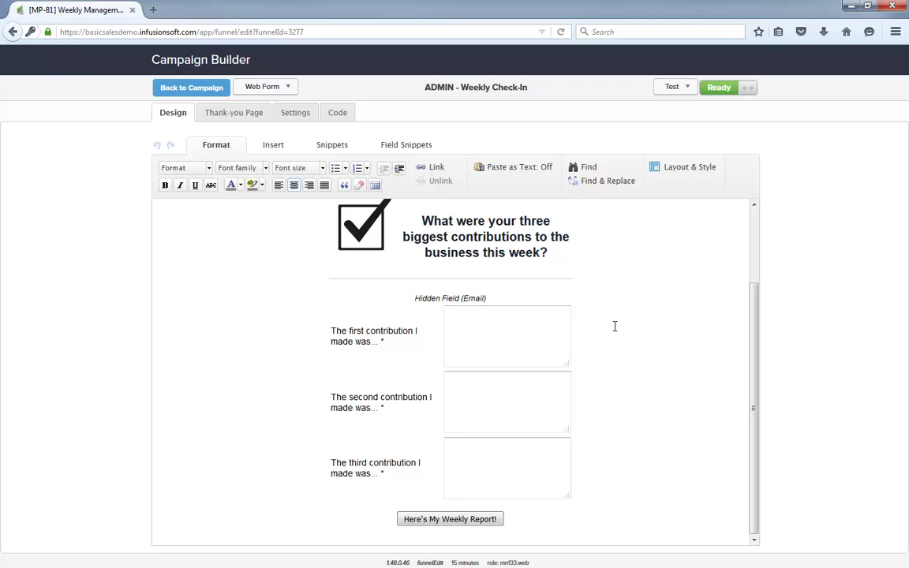
{"action": "left_click", "coordinate": [201, 95]}
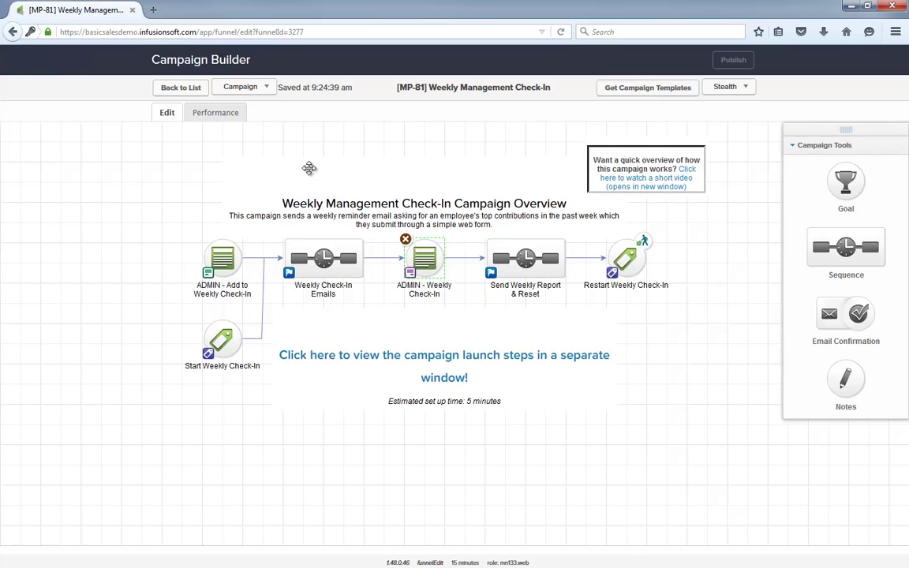
In the Send Weekly Report & Reset sequence, review the Employee Check-In Report's delivery options and fields, and return to the campaign.
{"action": "double_click", "coordinate": [542, 272]}
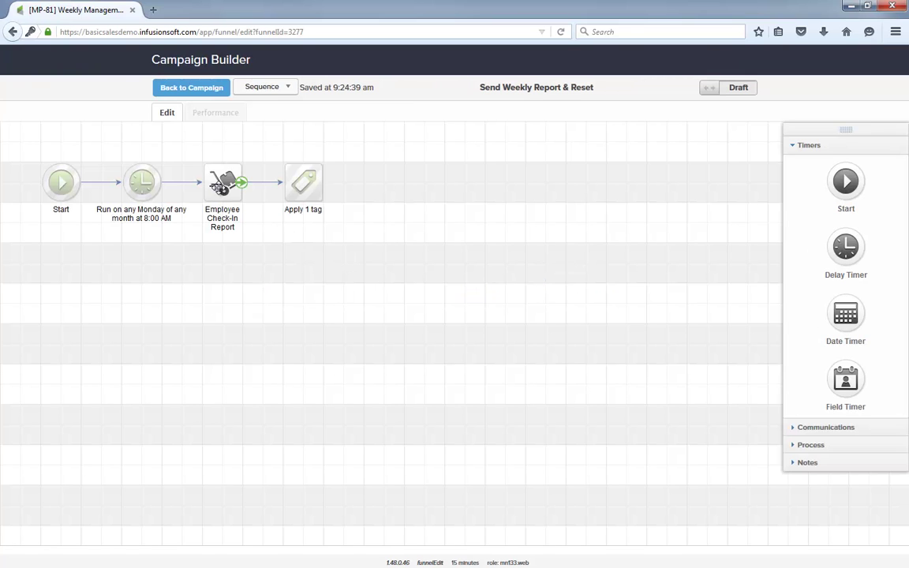
{"action": "double_click", "coordinate": [220, 185]}
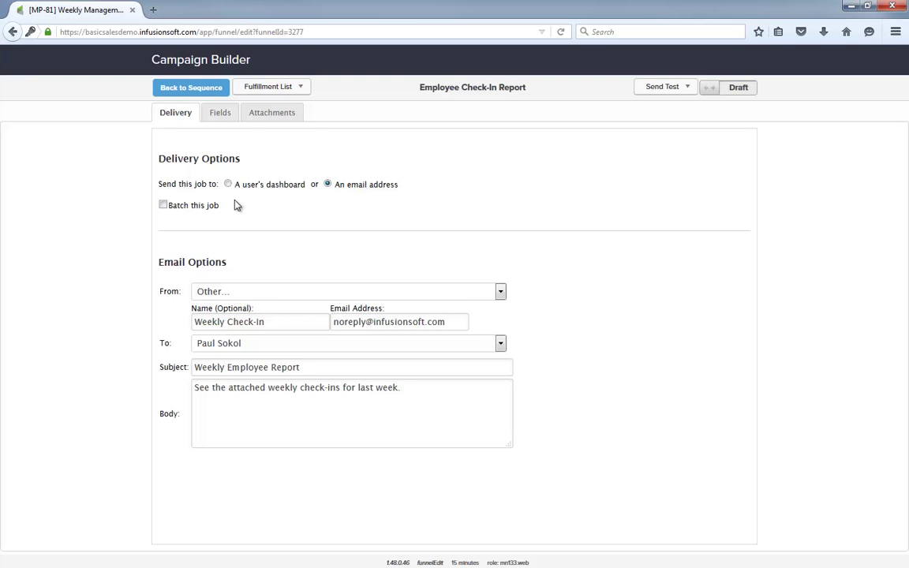
{"action": "left_click", "coordinate": [222, 112]}
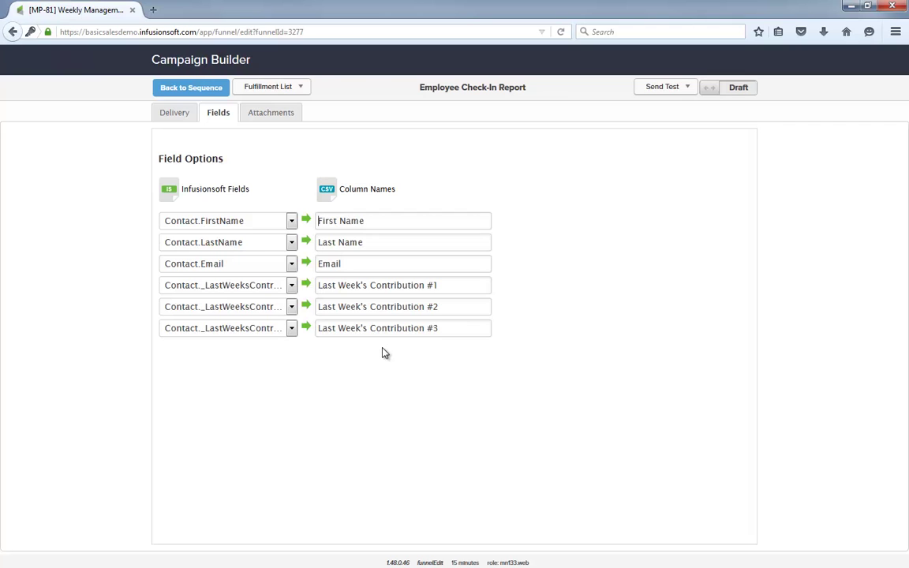
{"action": "left_click", "coordinate": [205, 95]}
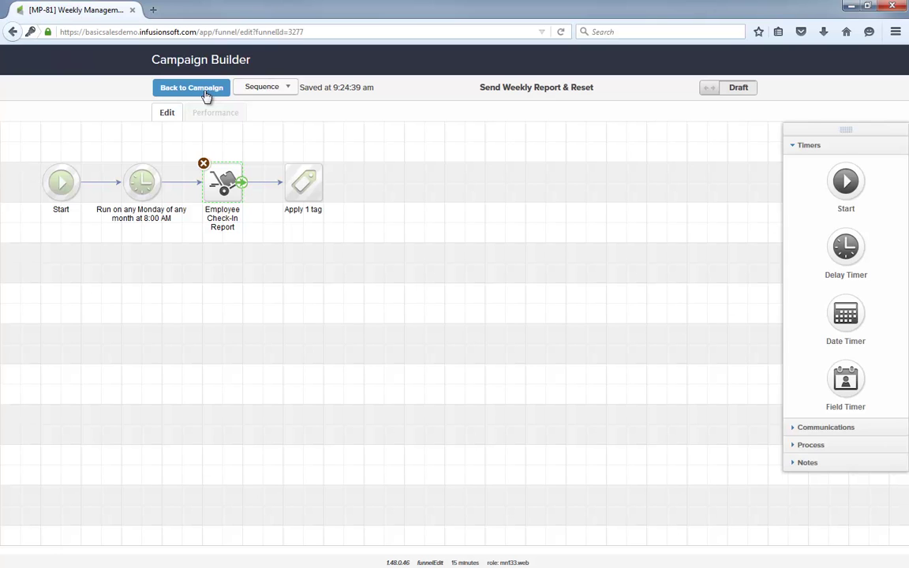
{"action": "left_click", "coordinate": [205, 91]}
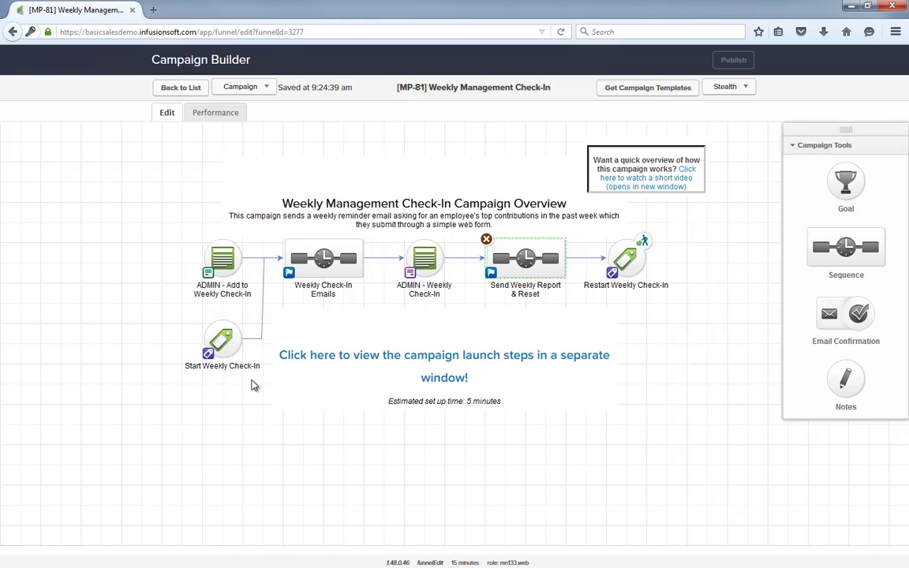
Check which tags trigger the Start Weekly Check-In and Restart Weekly Check-In goals, leaving both configurations without saving.
{"action": "mouse_move", "coordinate": [223, 344]}
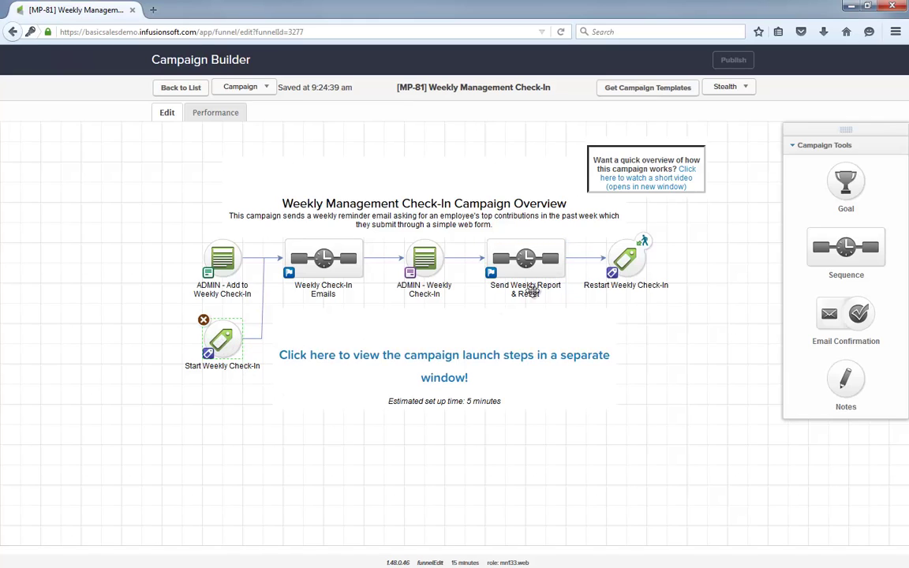
{"action": "mouse_move", "coordinate": [636, 258]}
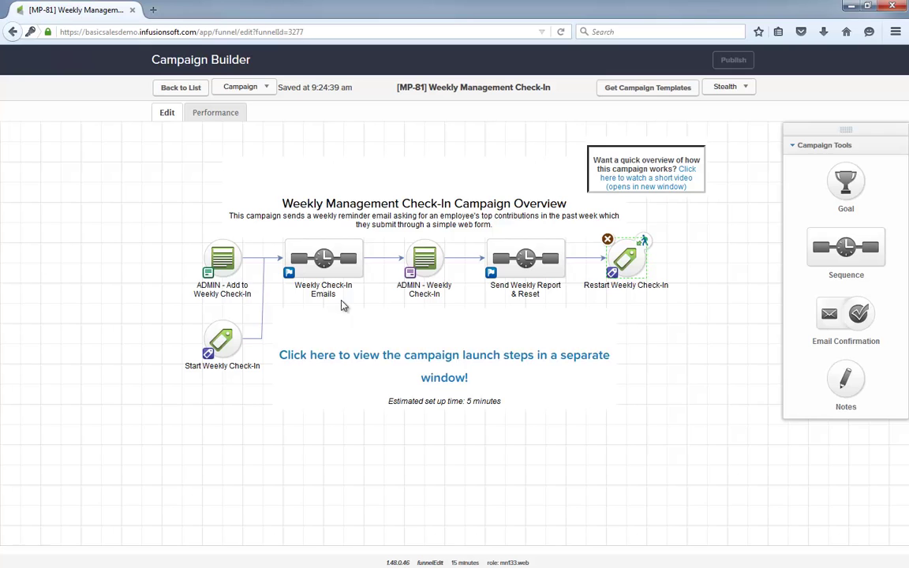
{"action": "double_click", "coordinate": [234, 338]}
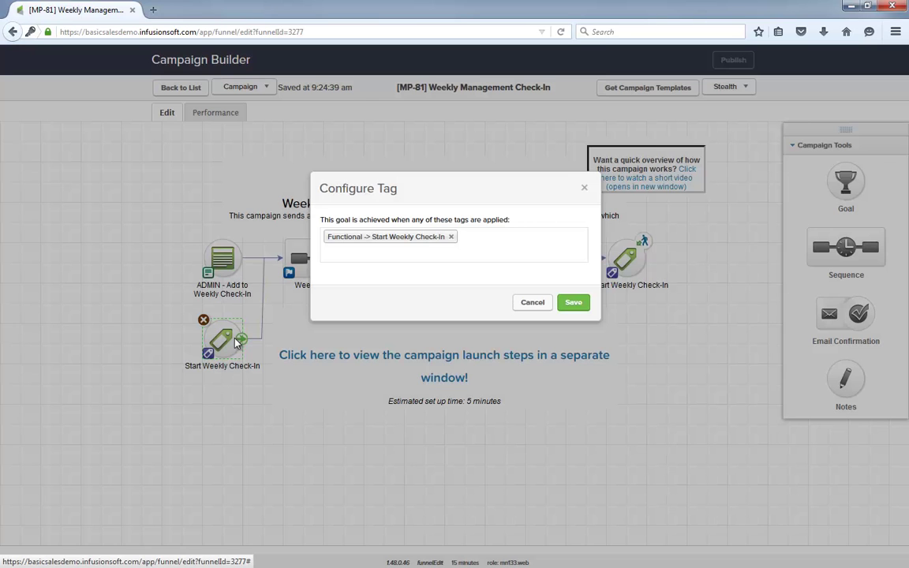
{"action": "left_click", "coordinate": [529, 303]}
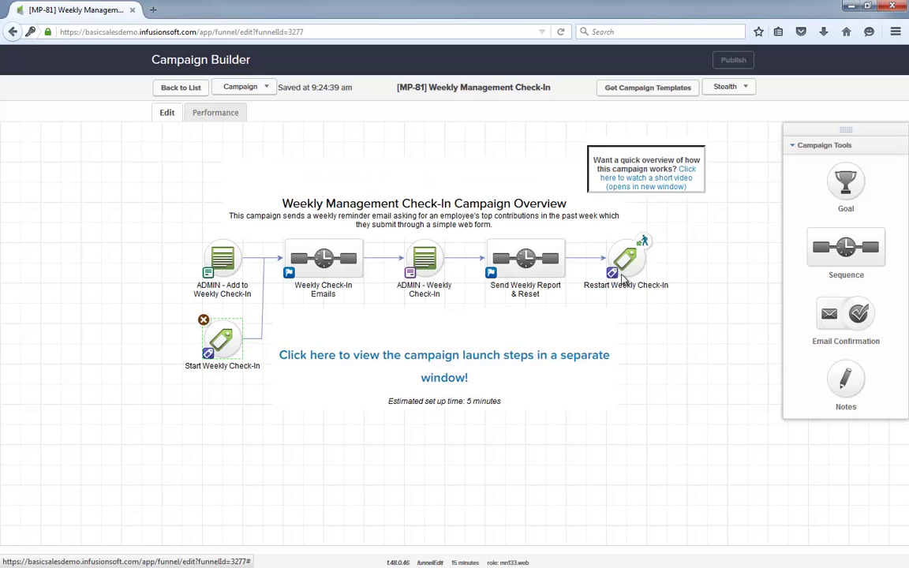
{"action": "double_click", "coordinate": [600, 273]}
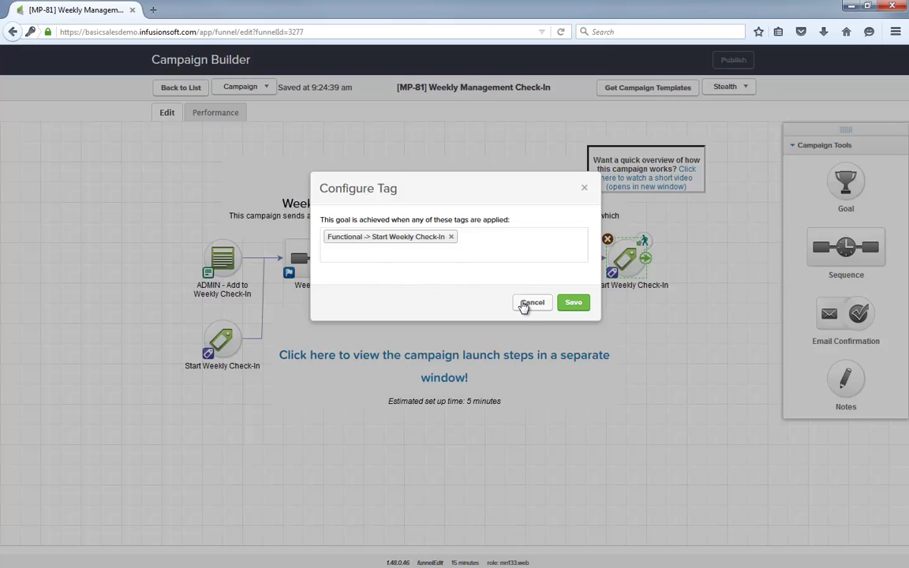
{"action": "left_click", "coordinate": [526, 305]}
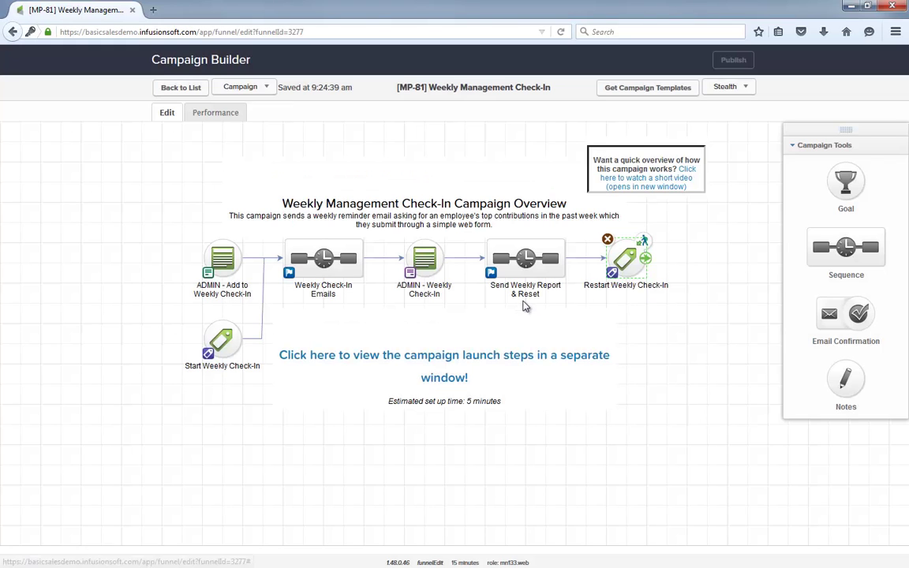
Check the tag applied by the last step of the Weekly Check-In Emails sequence and return to the campaign.
{"action": "double_click", "coordinate": [322, 268]}
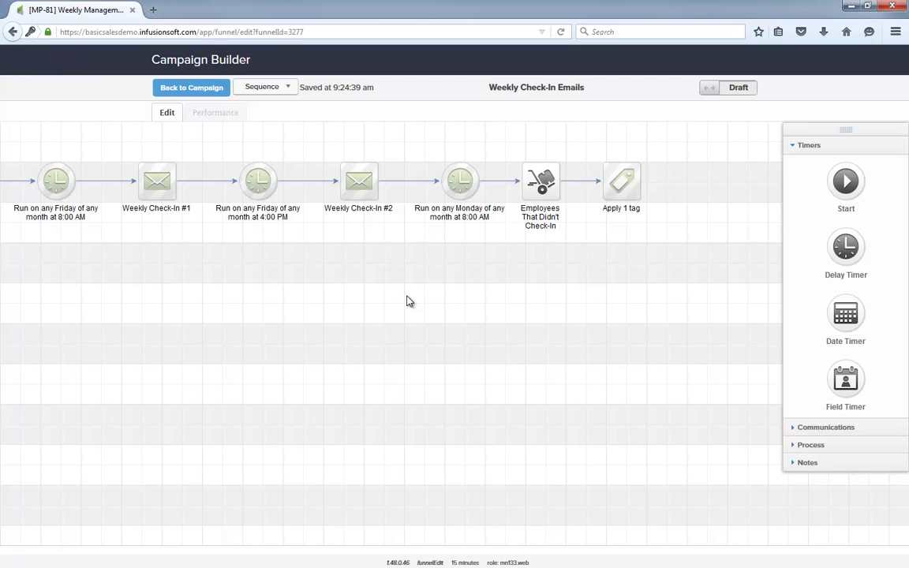
{"action": "double_click", "coordinate": [620, 195]}
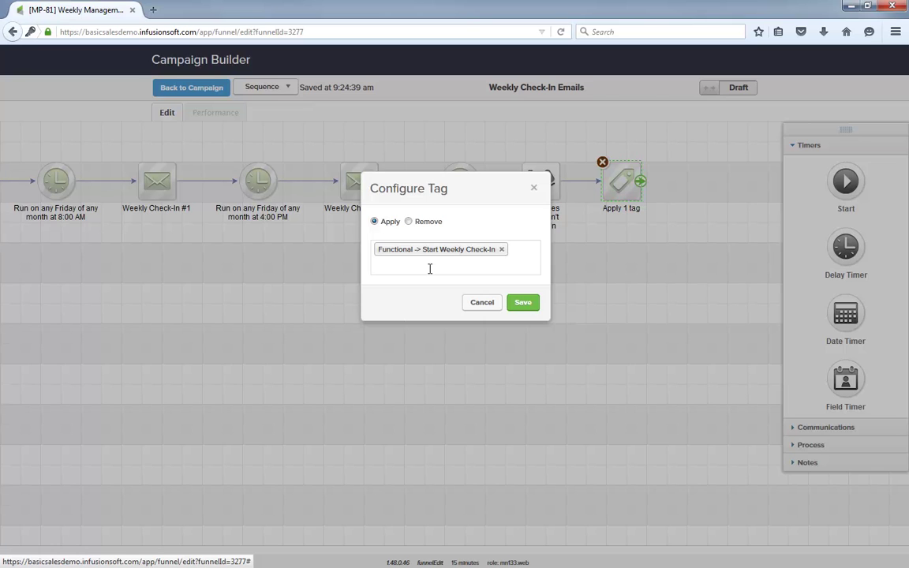
{"action": "left_click", "coordinate": [513, 305]}
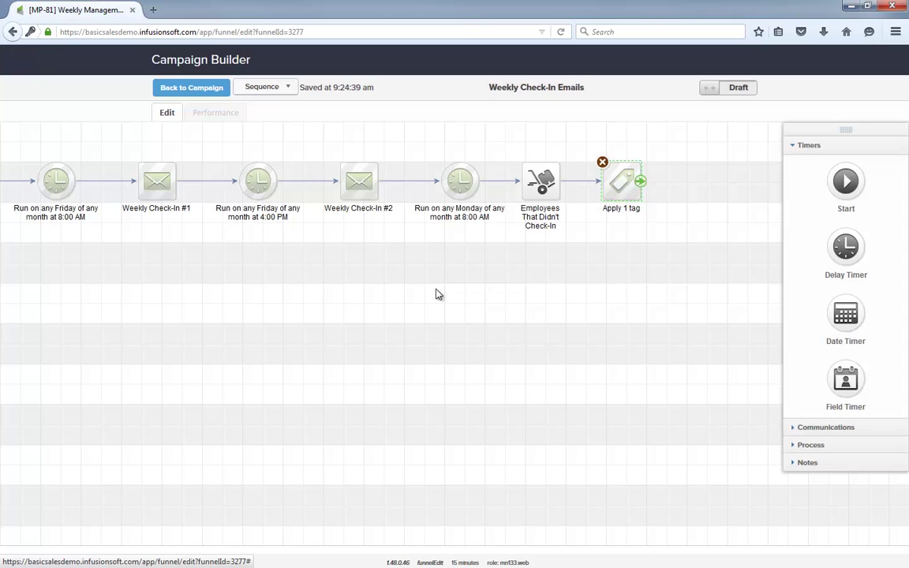
{"action": "left_click", "coordinate": [192, 88]}
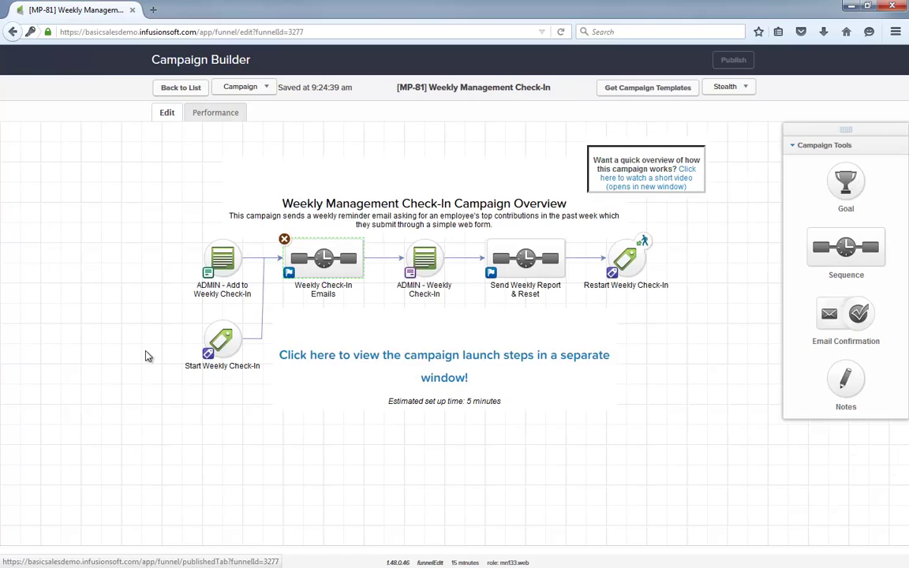
Open the campaign launch steps in a separate window.
{"action": "left_click", "coordinate": [437, 366]}
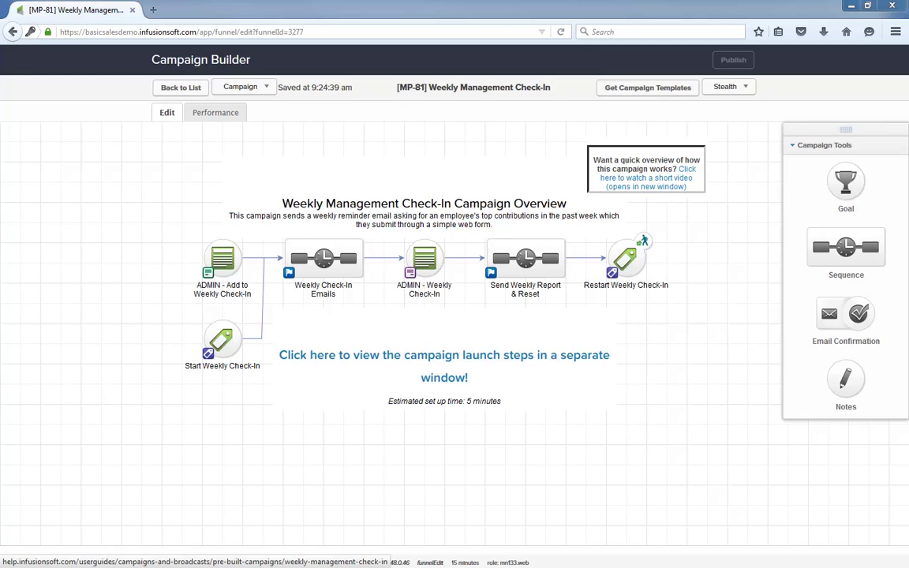